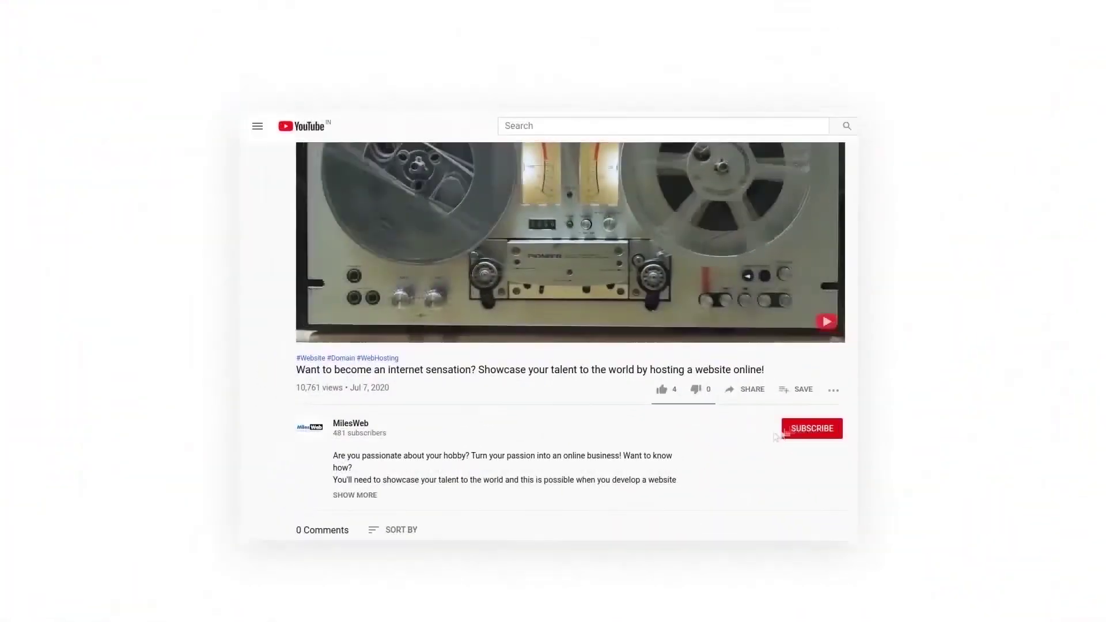
Subscribe to the MilesWeb channel using the button under the YouTube video
left_click(818, 429)
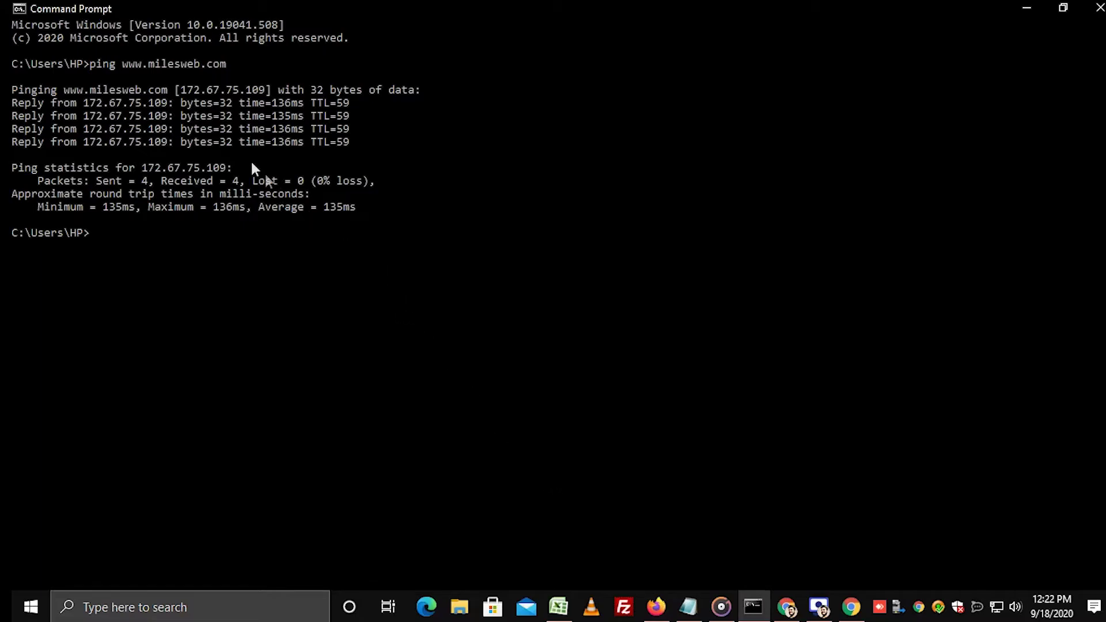
Highlight the resolved IP 172.67.75.109 in the ping output, then clear the selection
left_click_drag(182, 90, 262, 92)
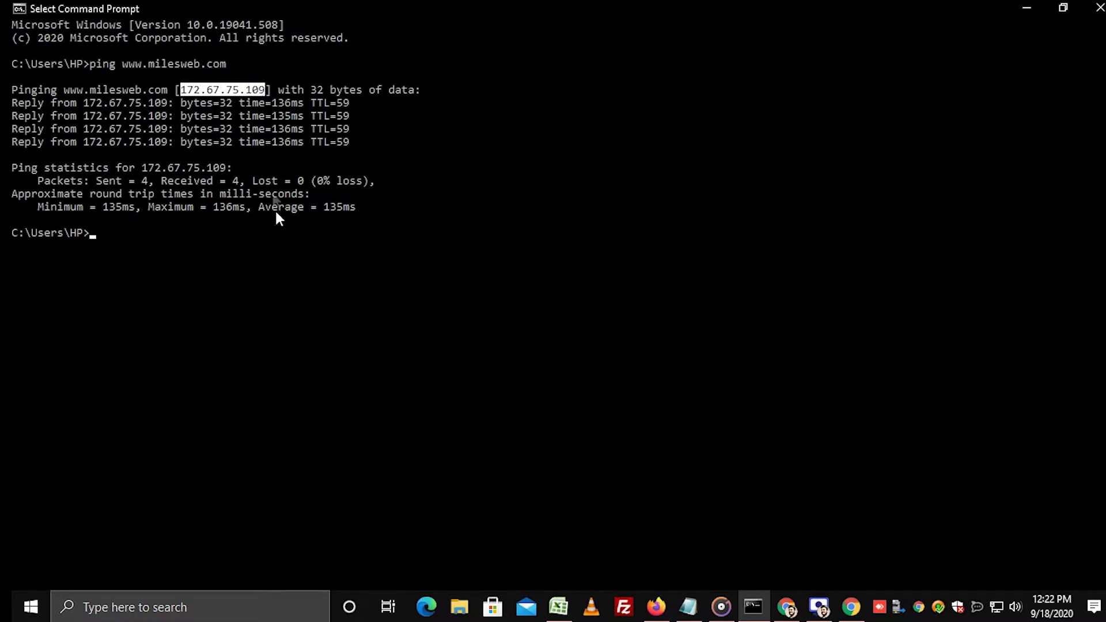
left_click(297, 281)
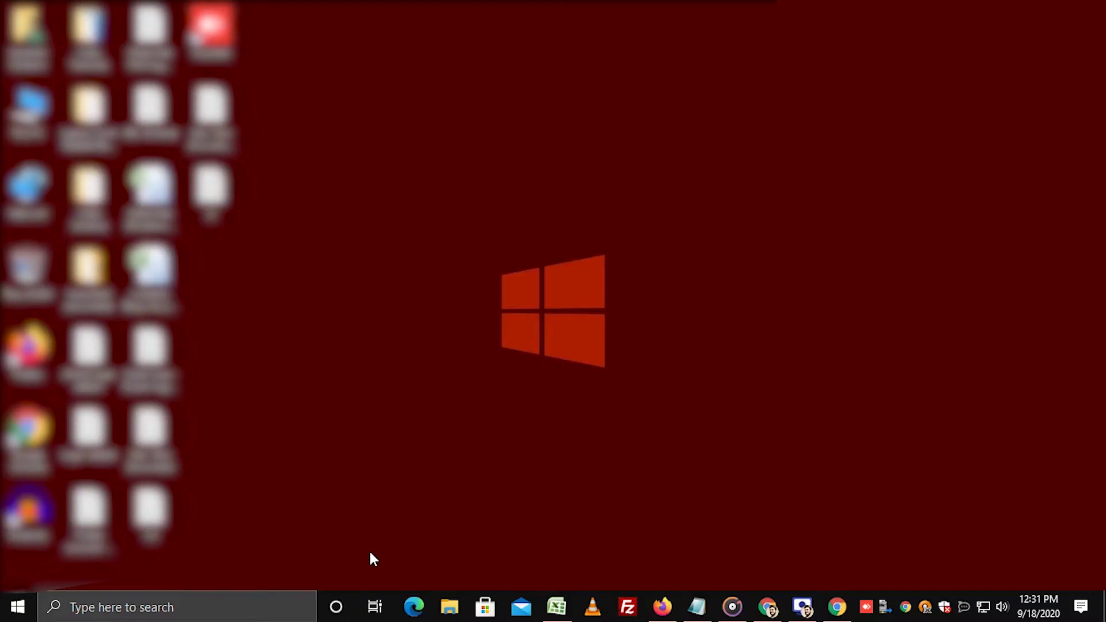
Find Notepad from the Start Menu and run it as administrator
left_click(18, 607)
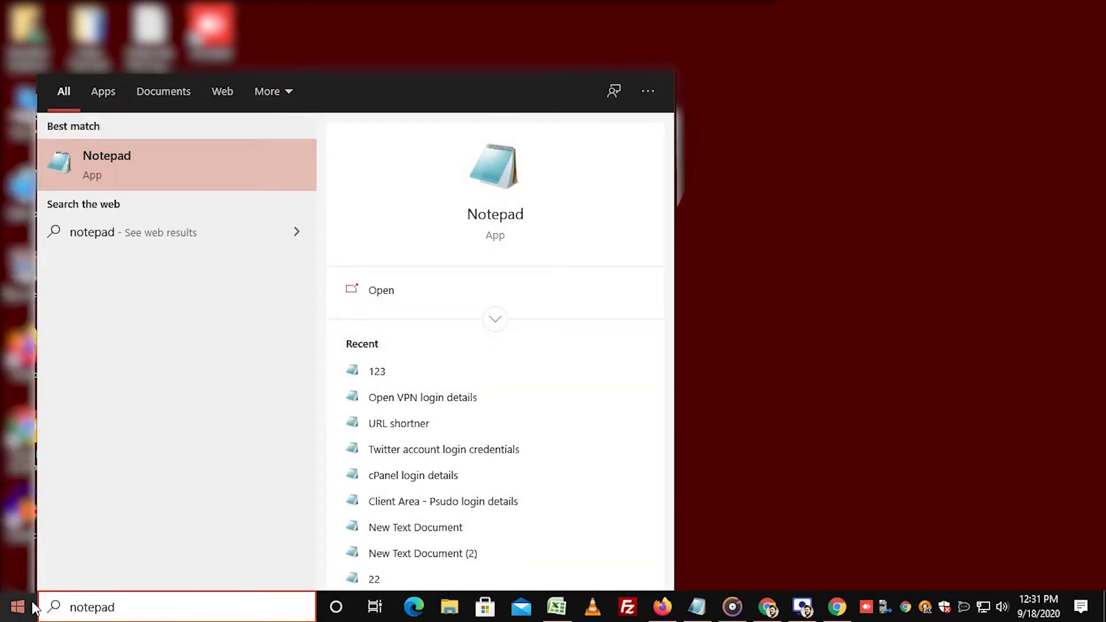
right_click(91, 163)
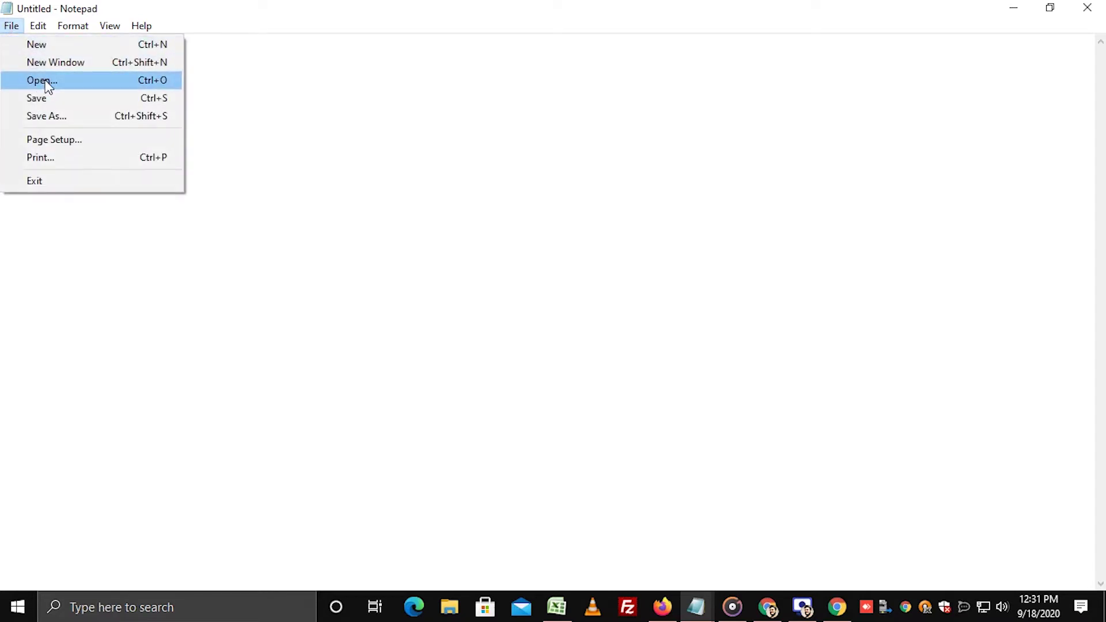
Start opening a file and browse This PC into C:\Windows
left_click(46, 84)
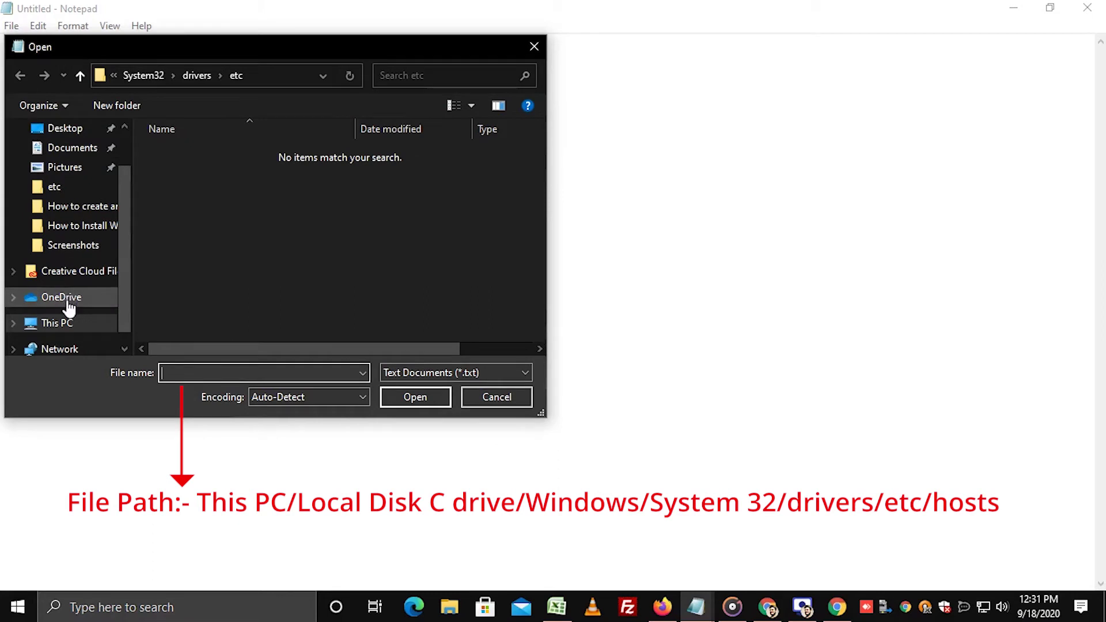
left_click(66, 325)
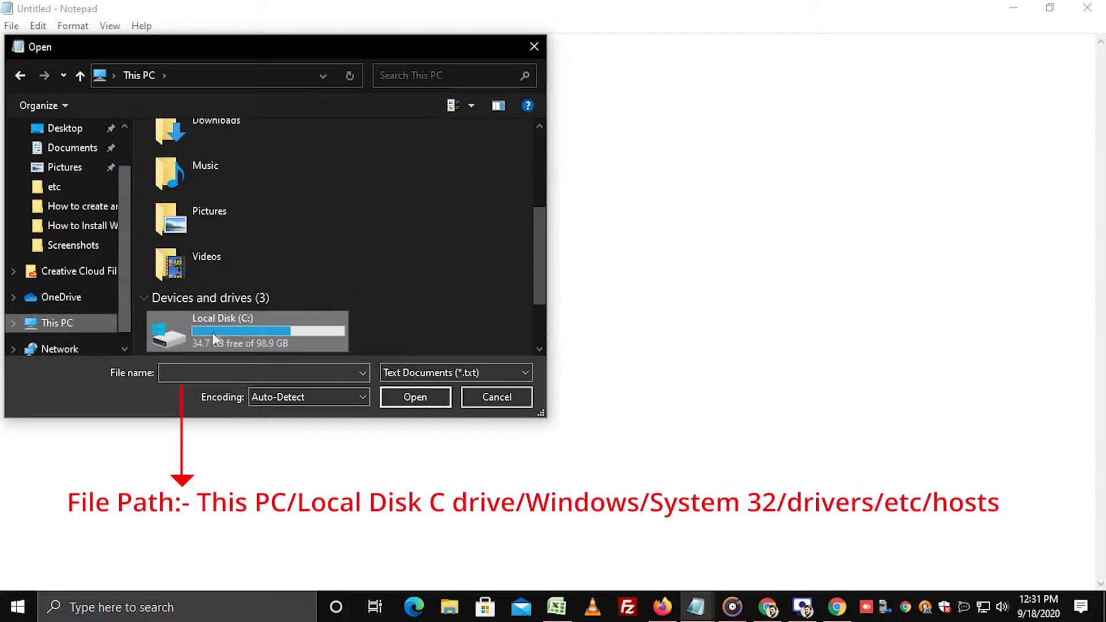
double_click(247, 326)
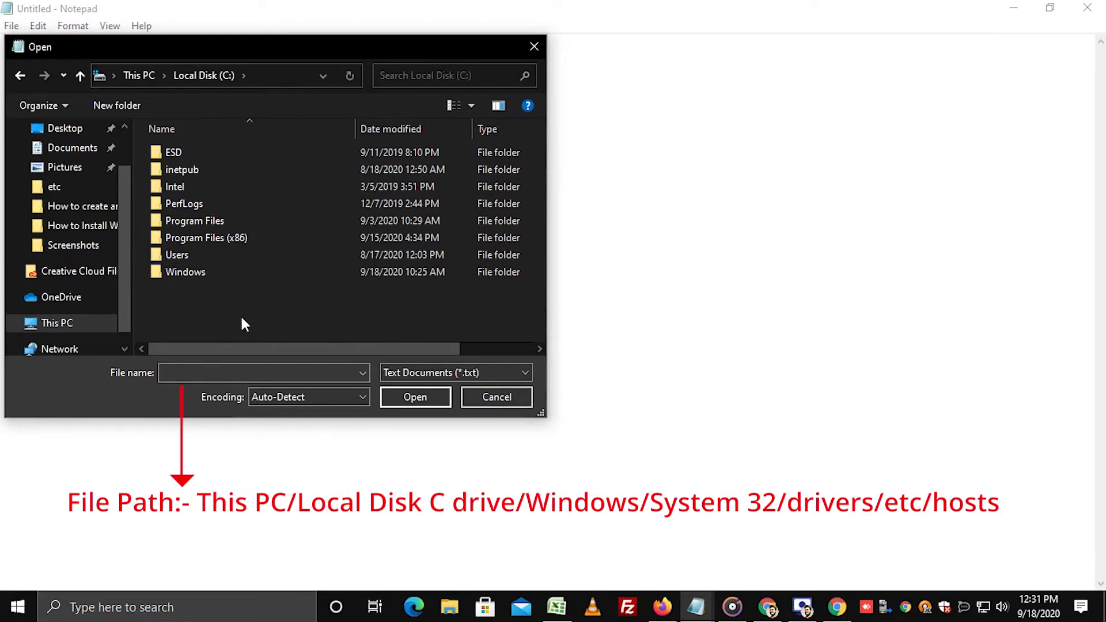
double_click(207, 271)
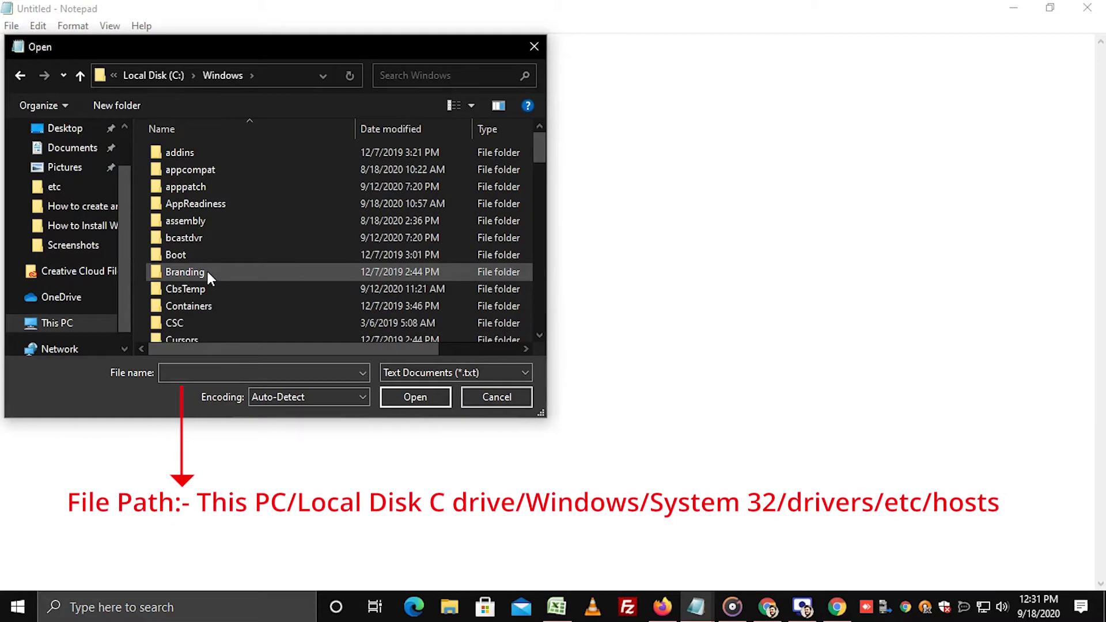
Continue into System32, then drivers, then the etc folder
scroll(206, 268, "down", 2)
scroll(206, 268, "down", 2)
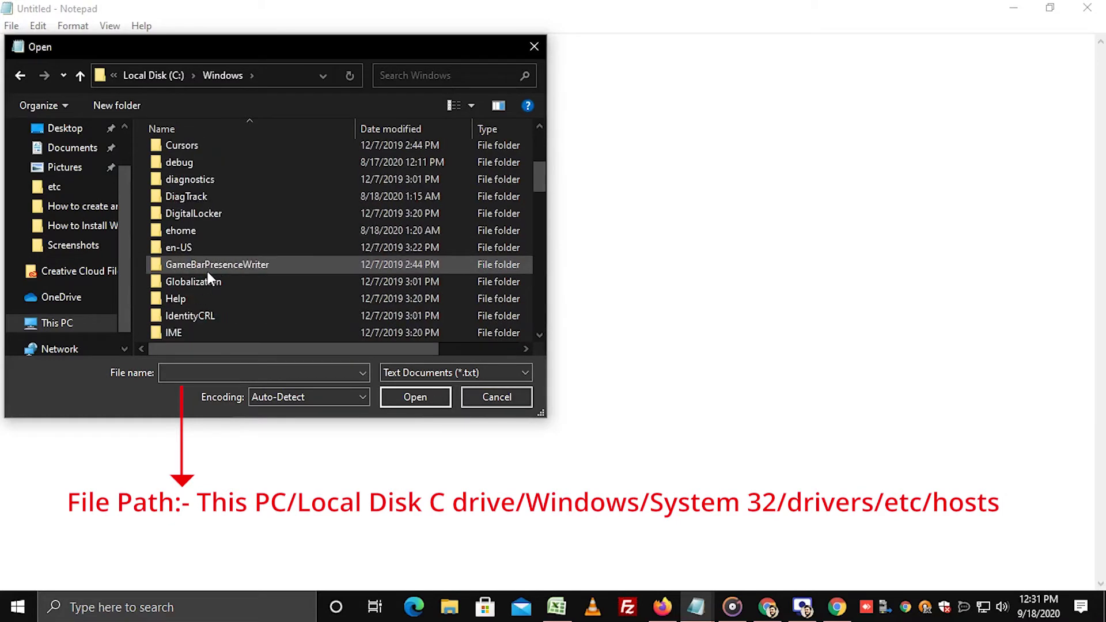
scroll(207, 271, "down", 11)
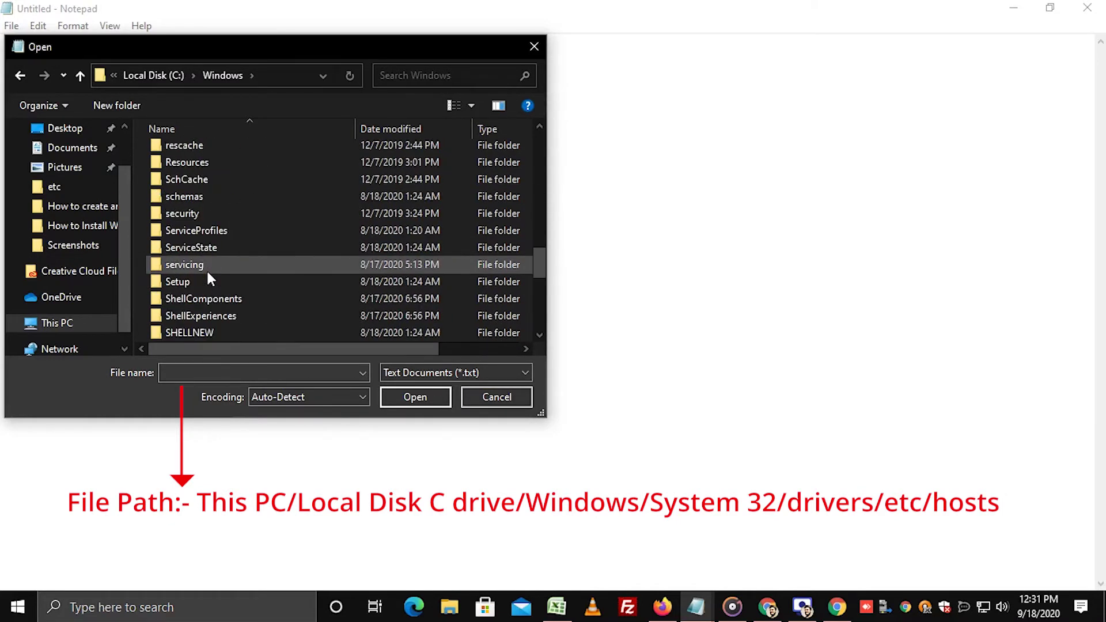
scroll(208, 278, "down", 3)
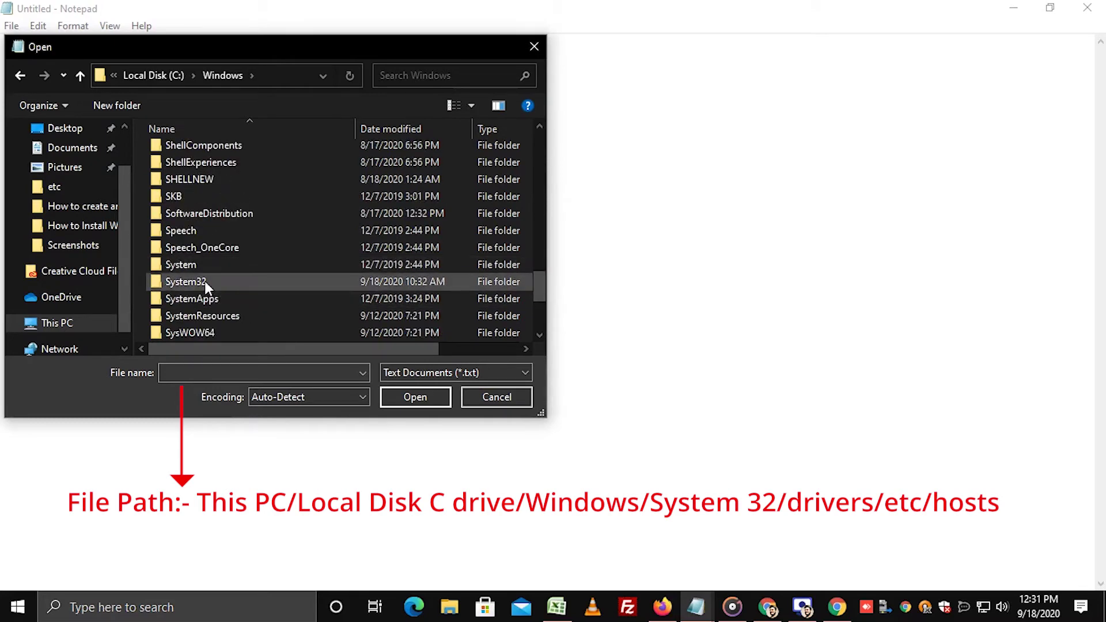
double_click(205, 281)
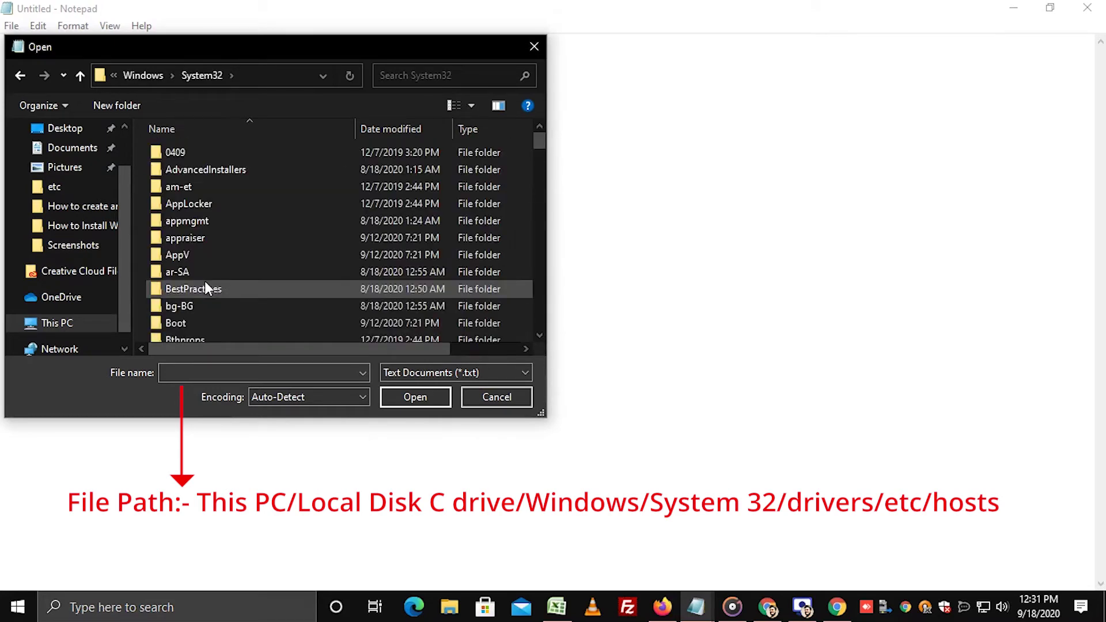
scroll(205, 282, "down", 7)
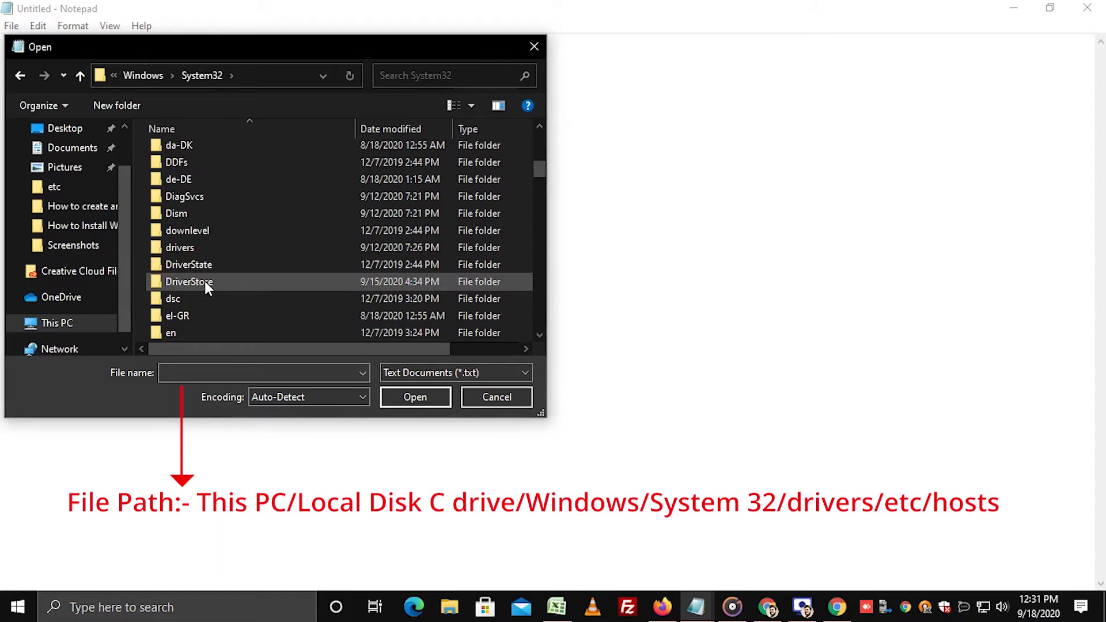
left_click(205, 248)
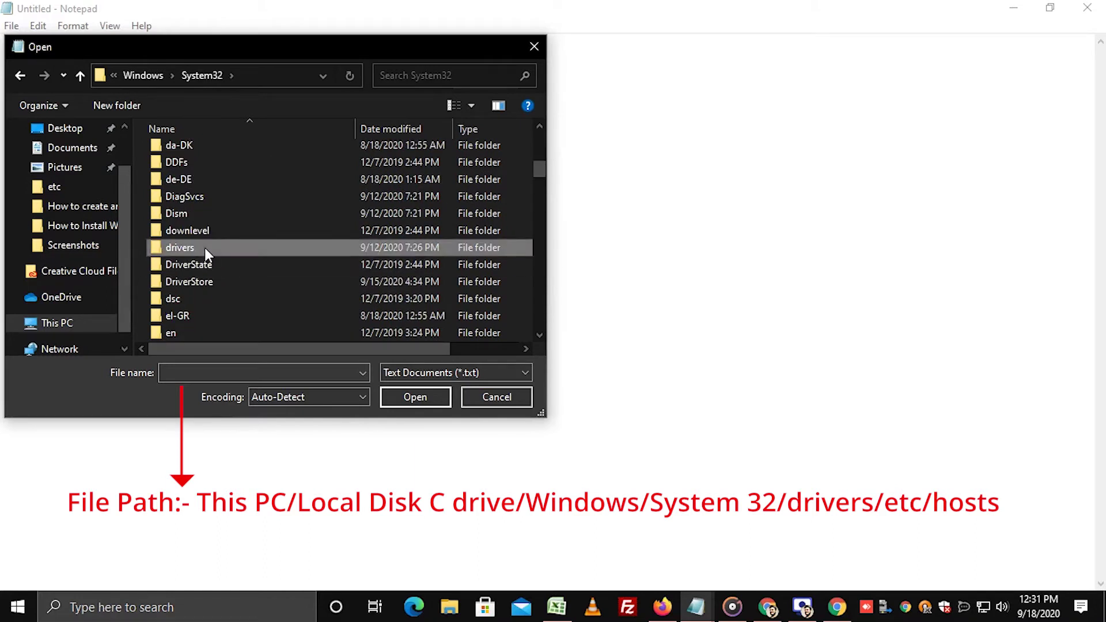
double_click(205, 248)
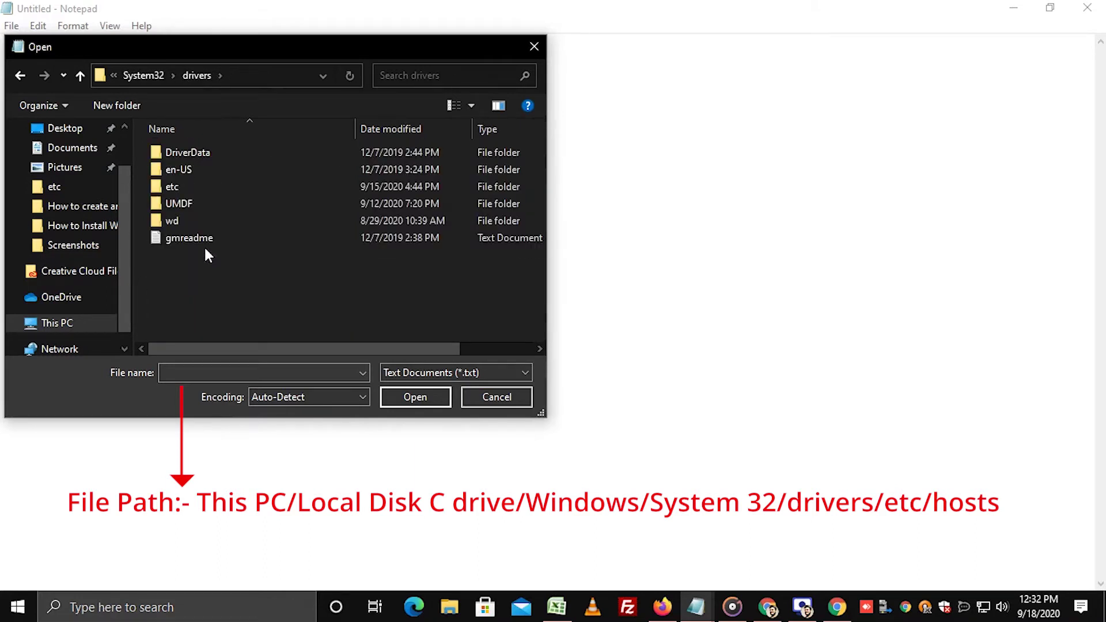
left_click(197, 186)
double_click(196, 186)
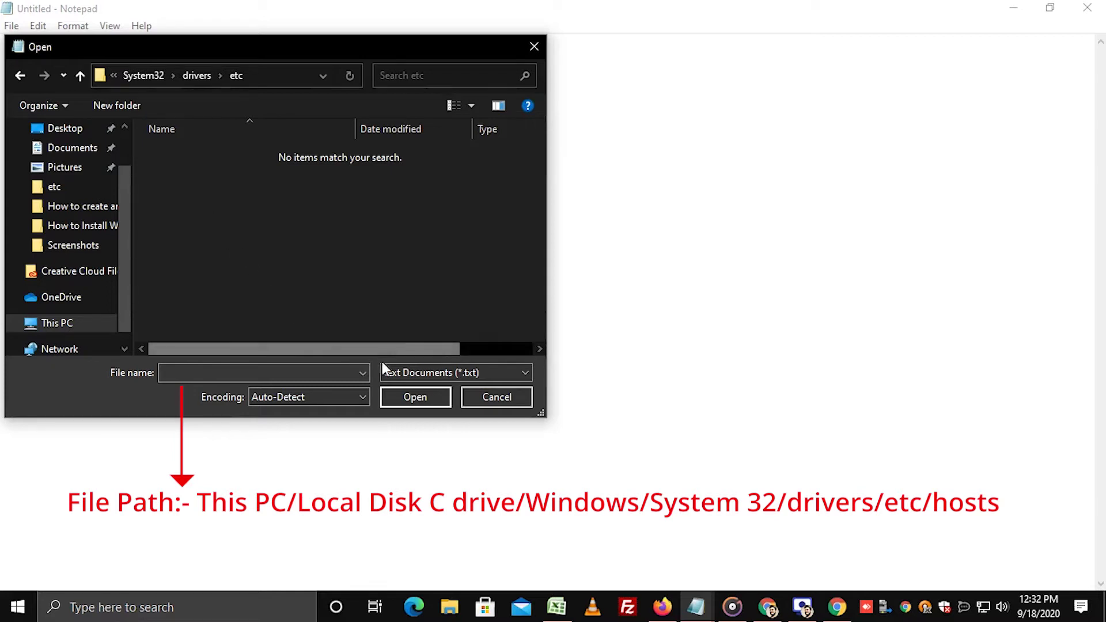
Switch the file filter to All Files and open the hosts file
left_click(409, 371)
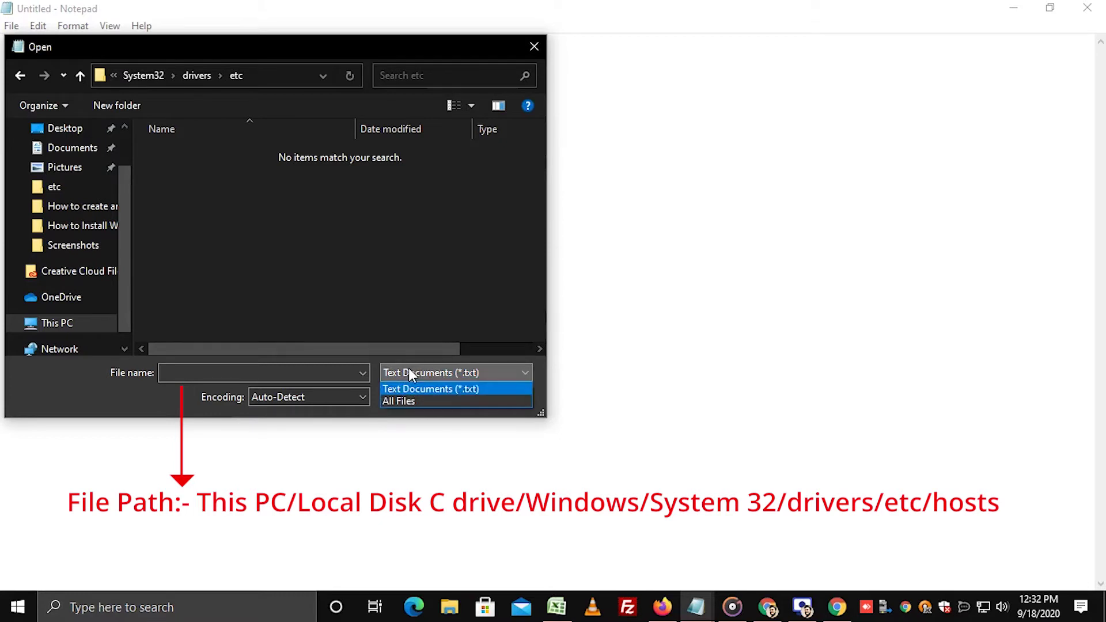
left_click(402, 399)
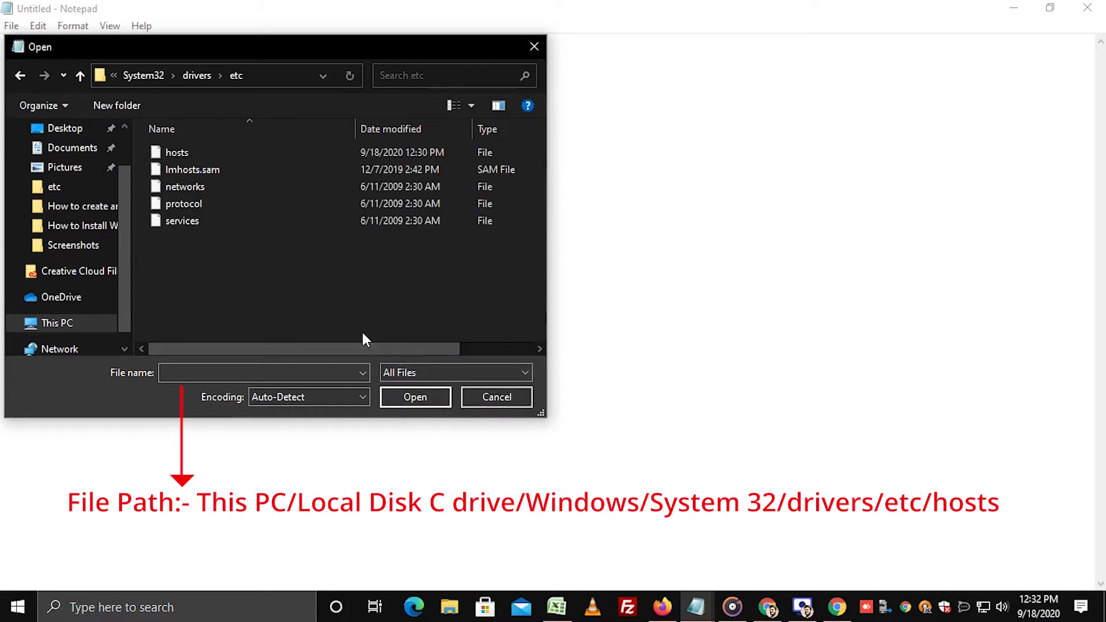
left_click(196, 155)
left_click(391, 396)
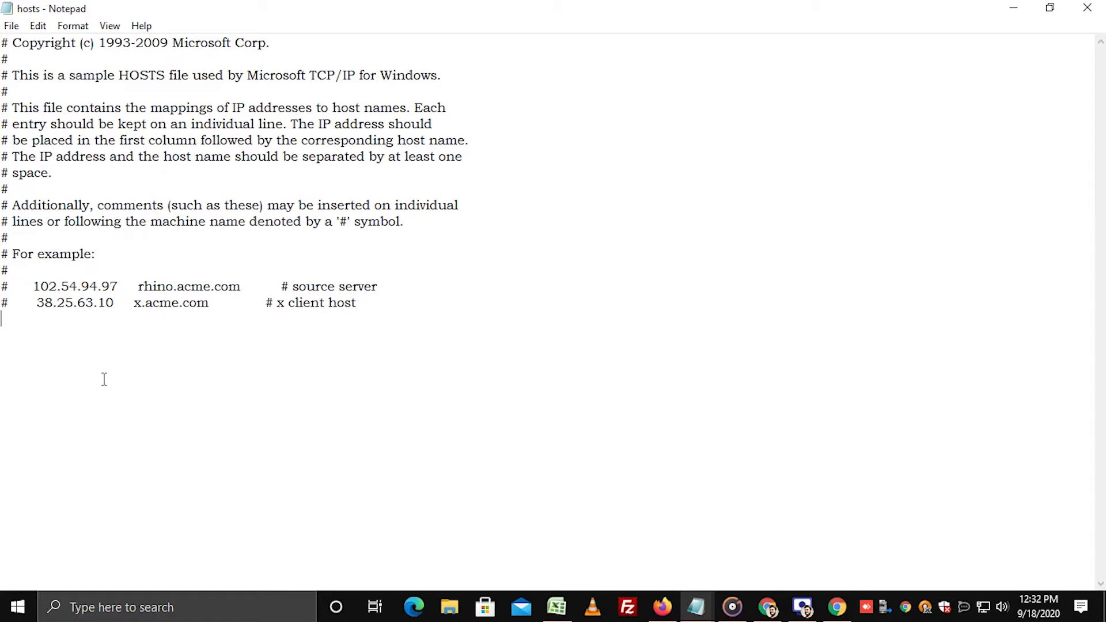
type("127.")
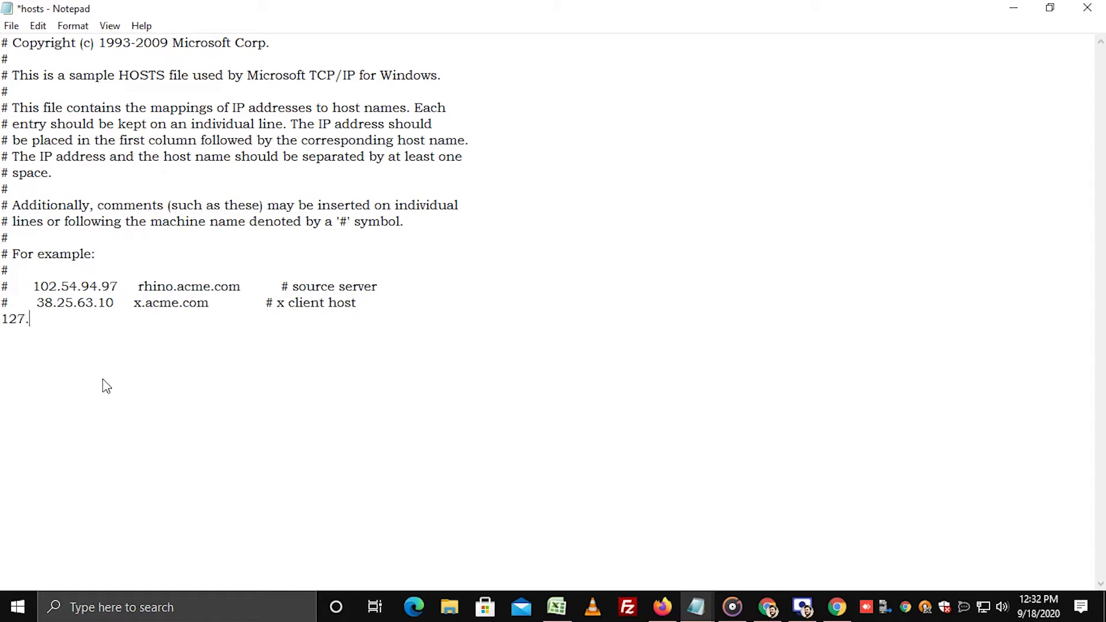
type("0.0.1 www.milesweb.com")
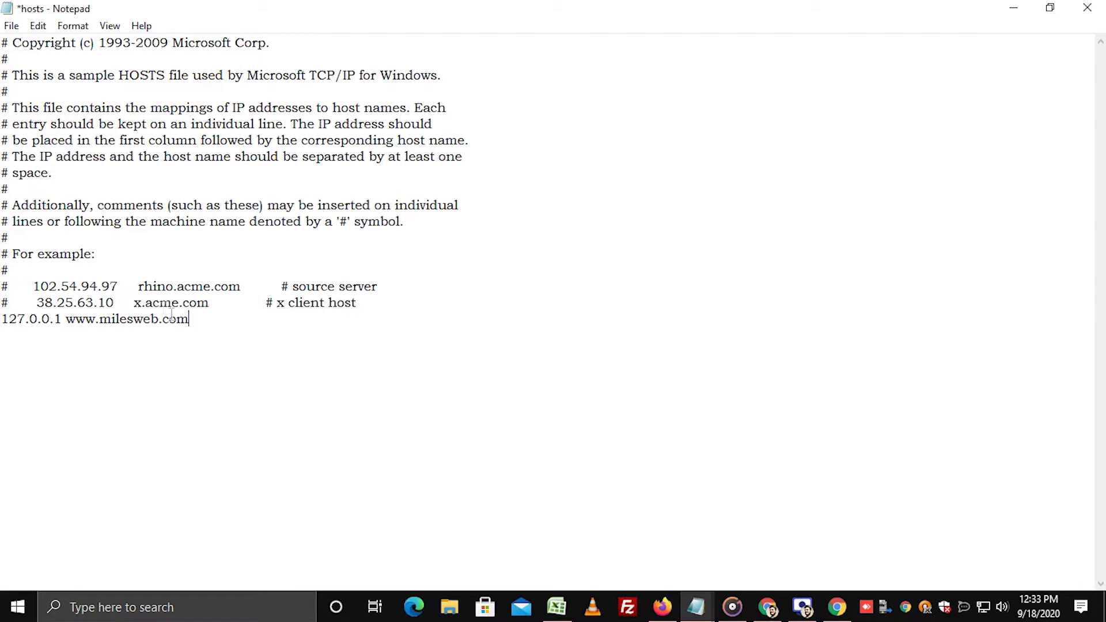
left_click(12, 26)
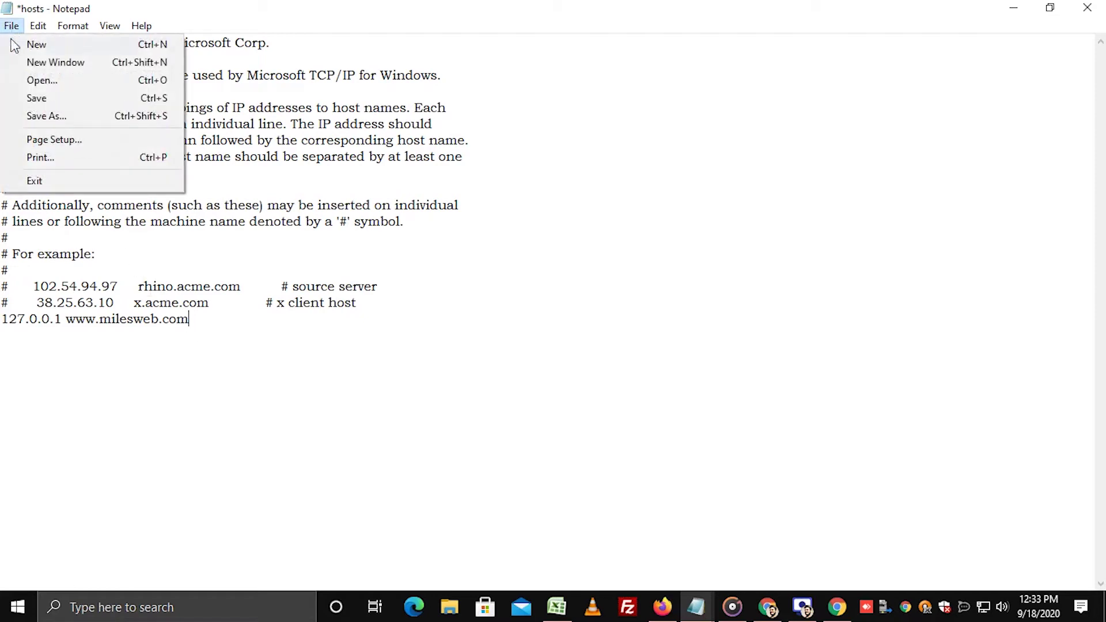
left_click(34, 98)
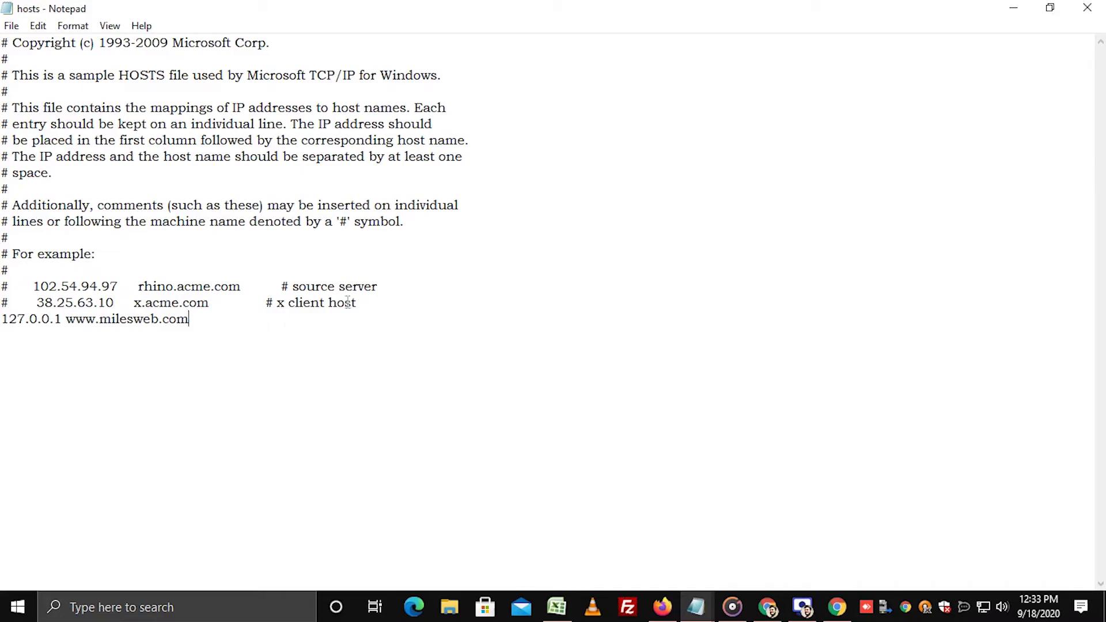
left_click(1086, 9)
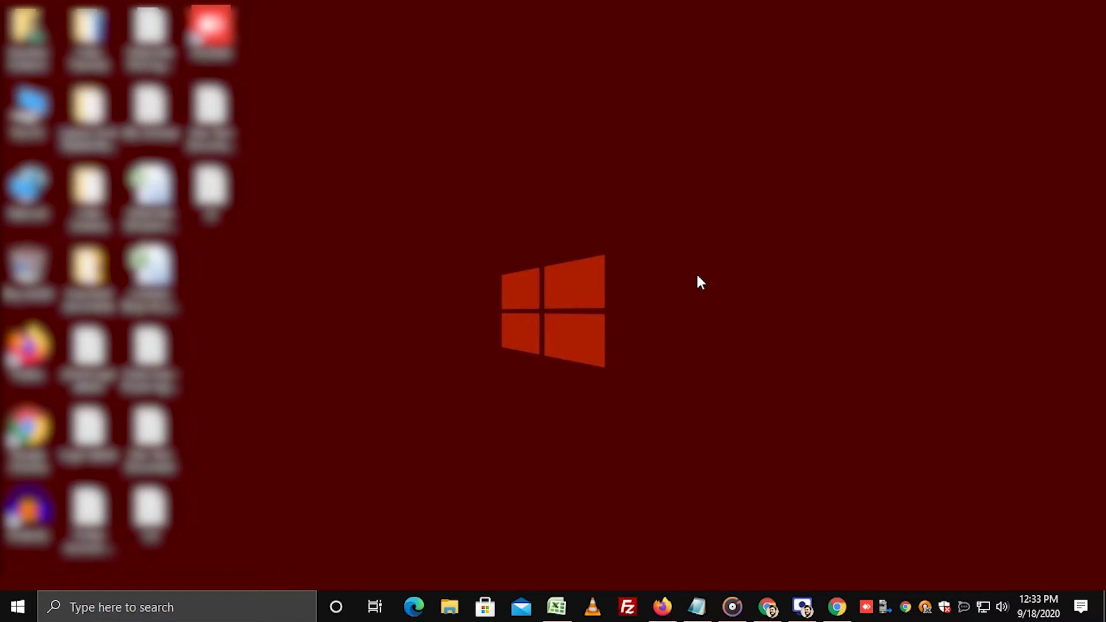
Launch Command Prompt by searching for cmd in the taskbar search
left_click(209, 604)
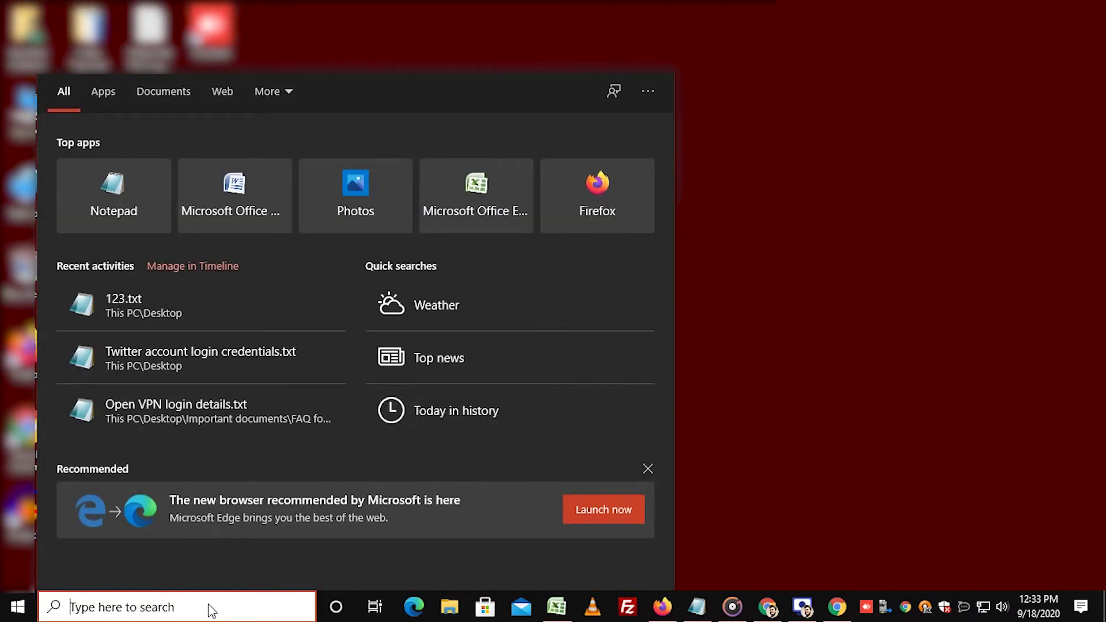
type("cmd")
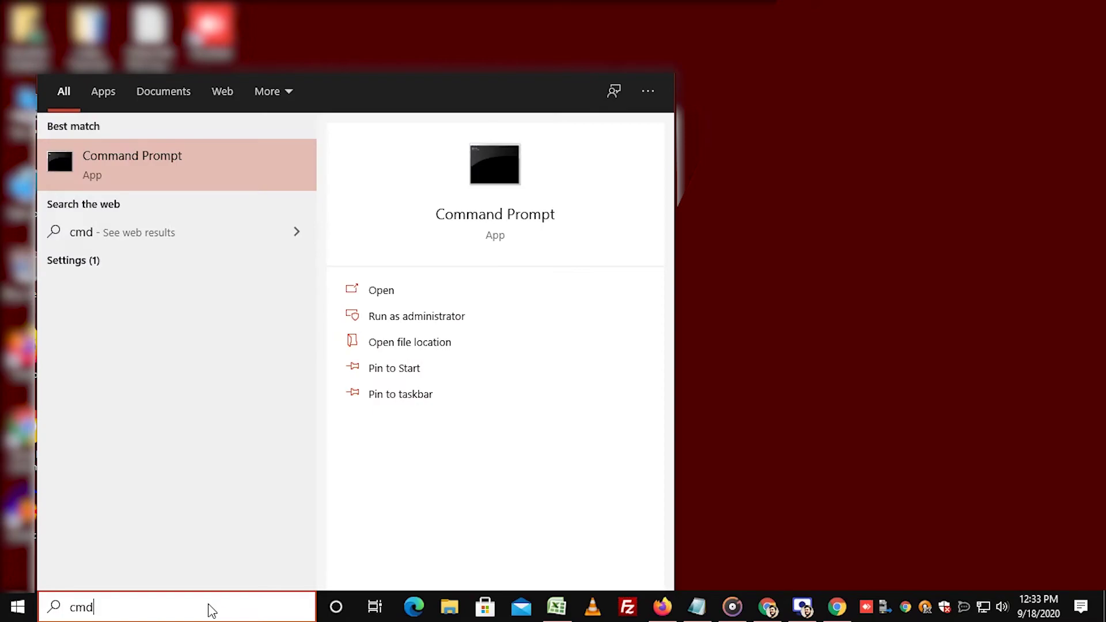
key("Return")
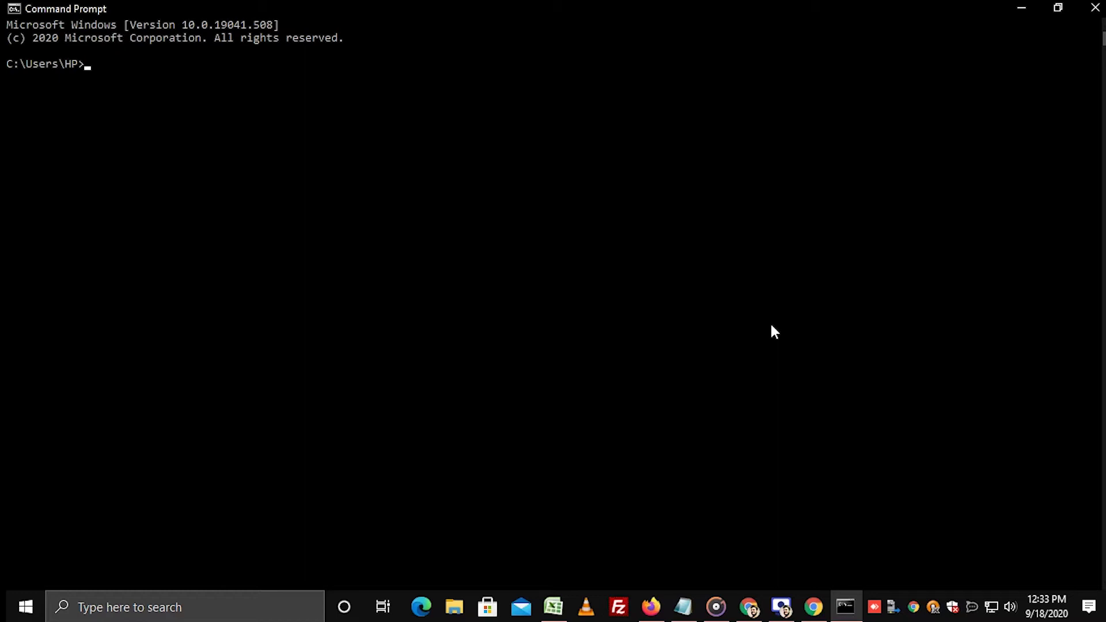
type("ping www.milesweb")
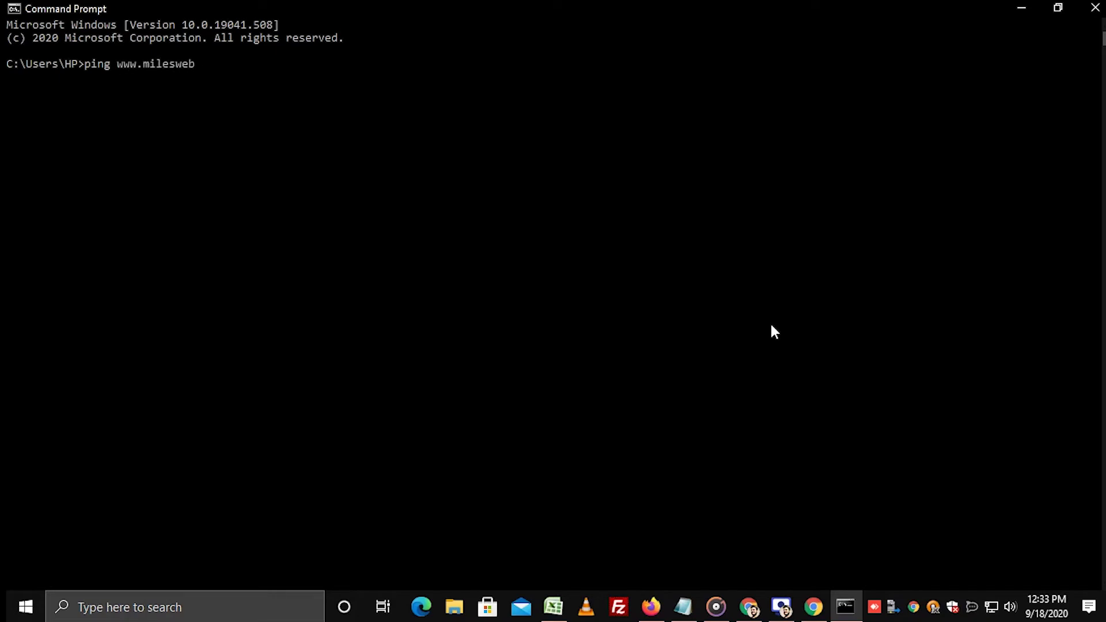
type(".com")
key("Return")
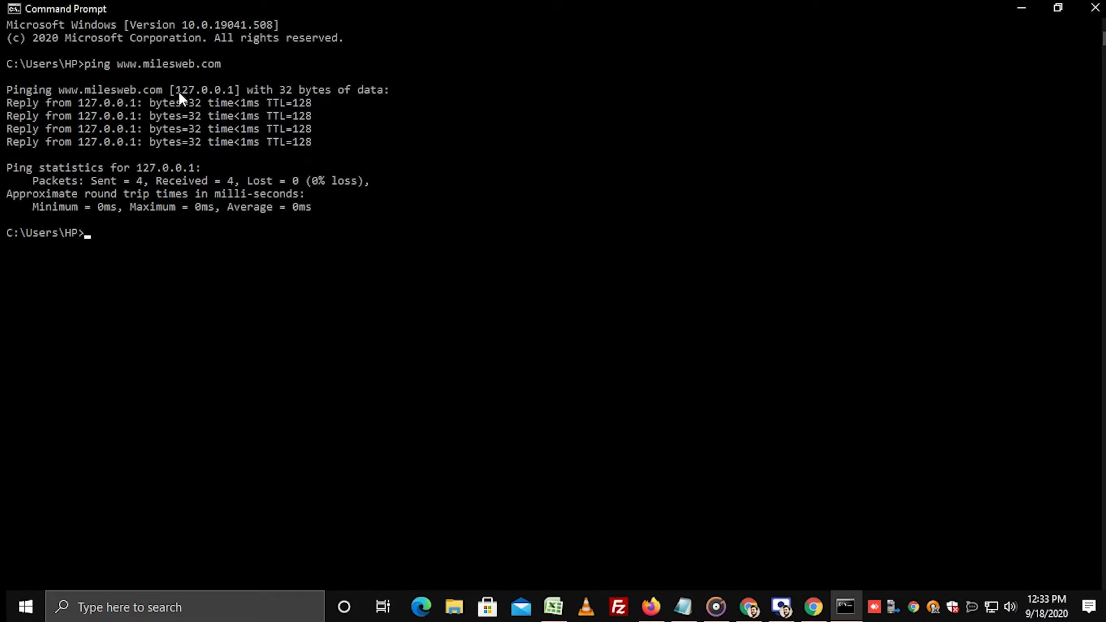
left_click_drag(178, 92, 223, 92)
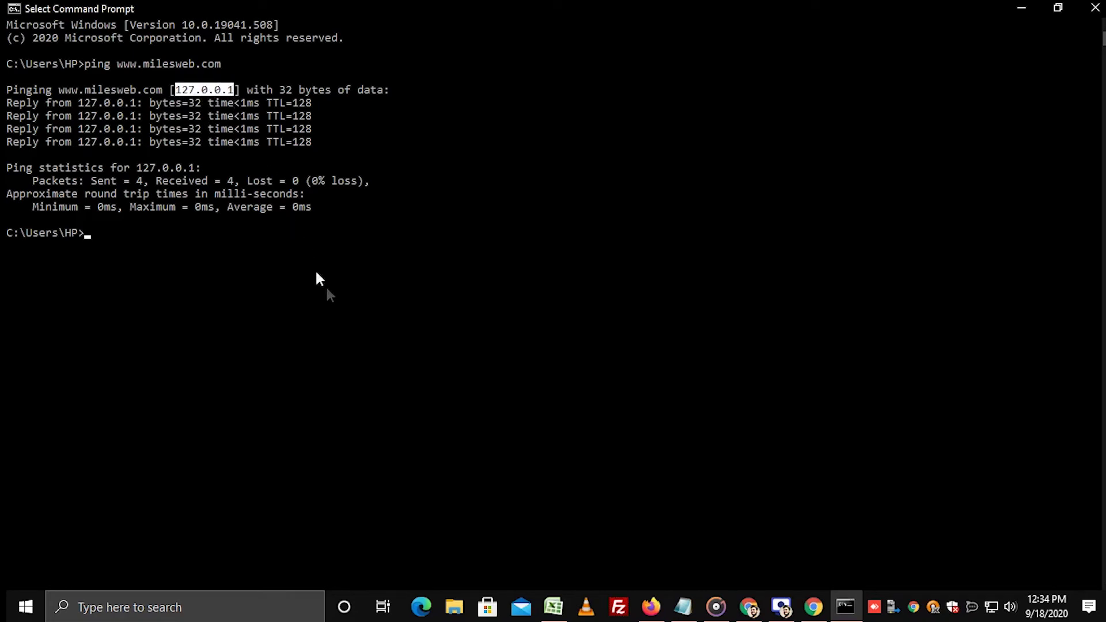
left_click(414, 378)
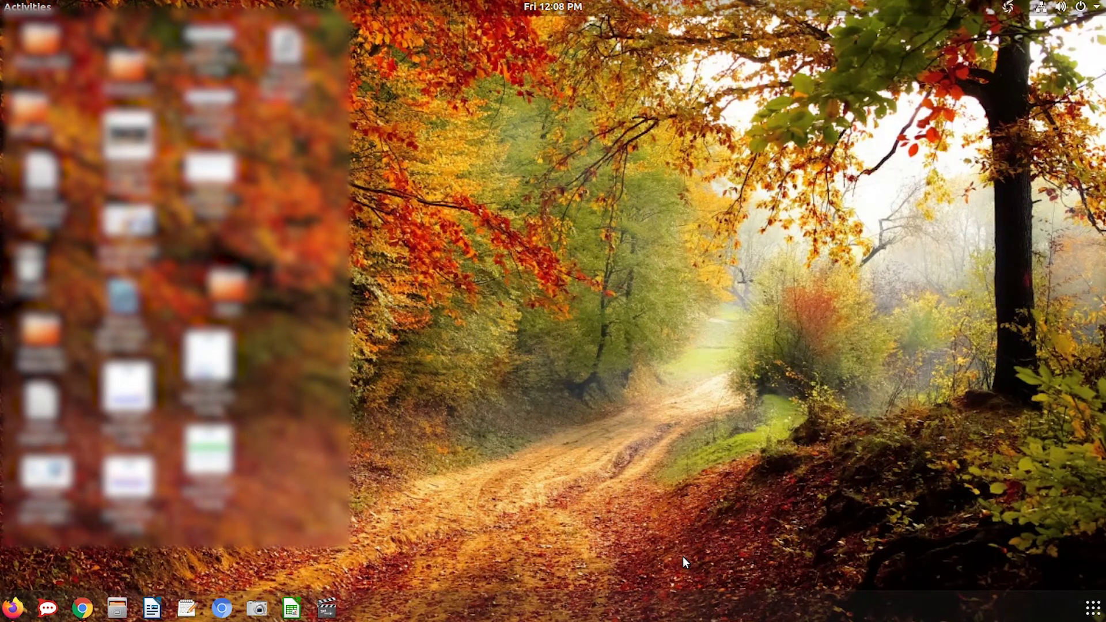
Open a terminal, run 'sudo nano /etc/hosts', and enter the account password
key("ctrl+alt+t")
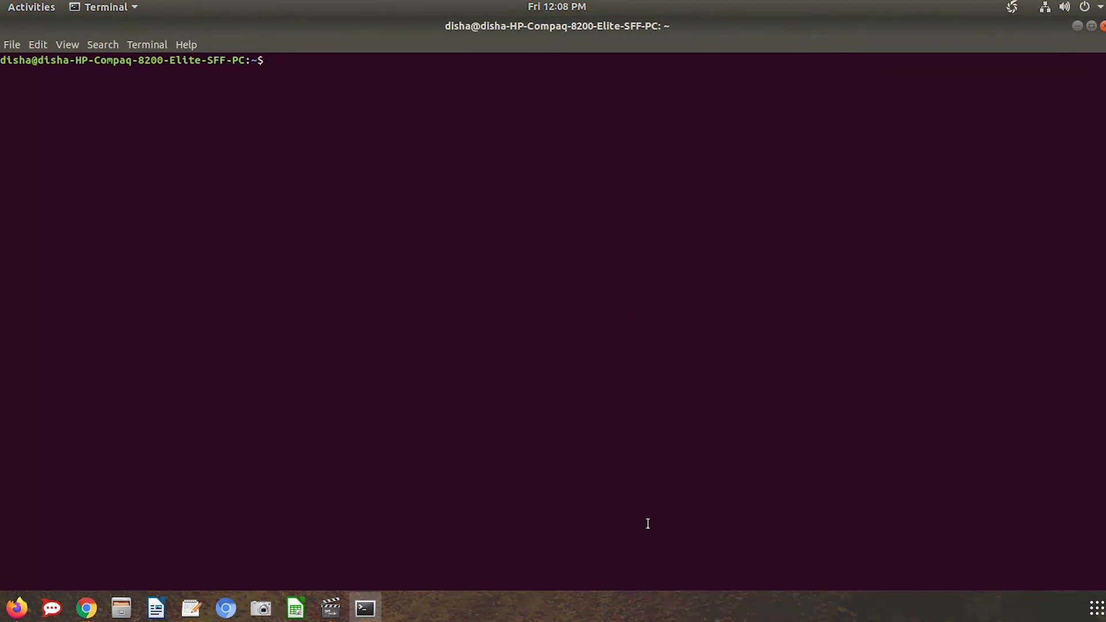
type("sudo nano /etc/hosts")
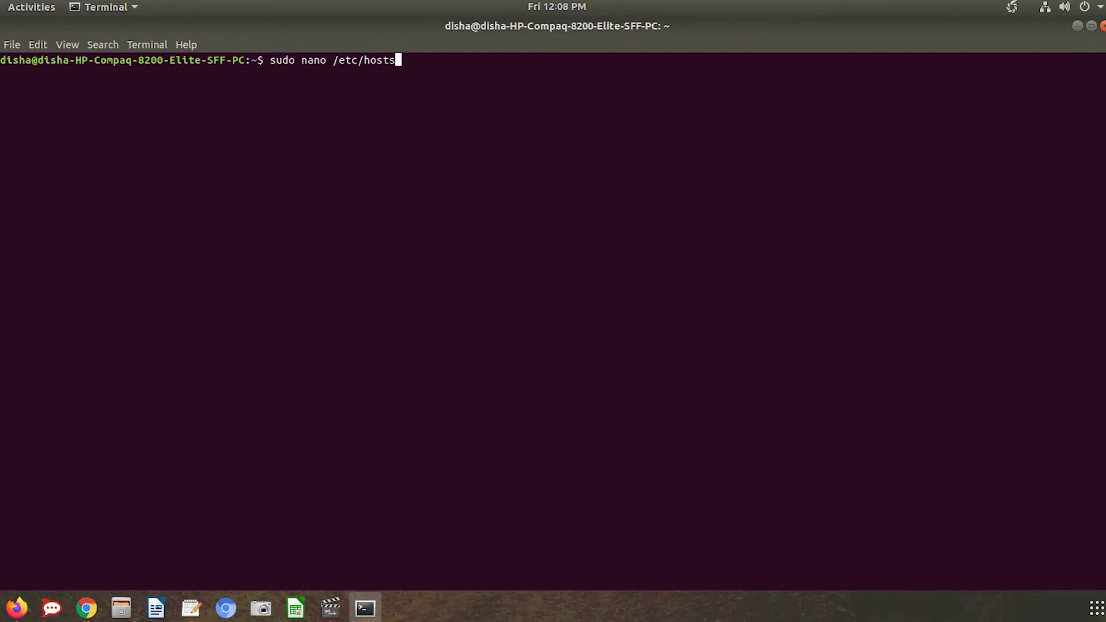
key("Return")
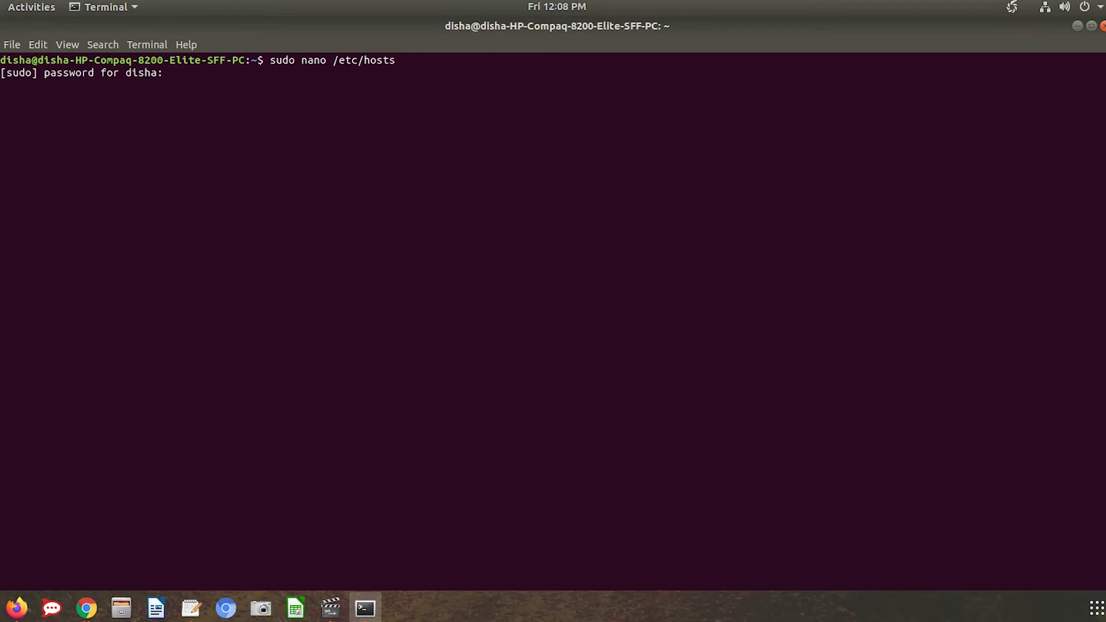
key("Return")
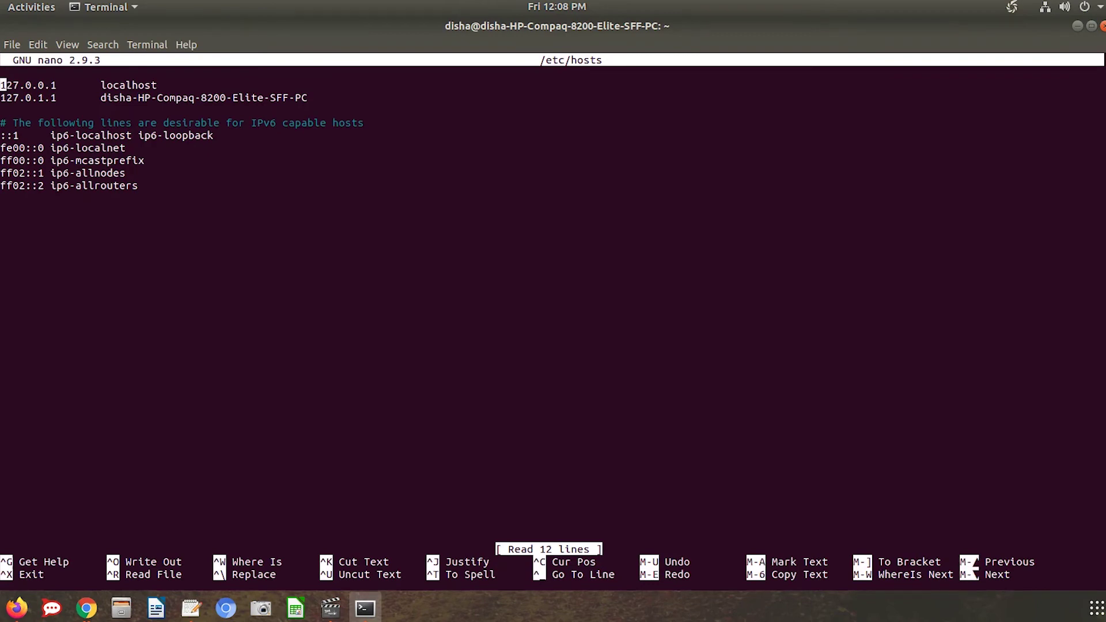
key("Down")
key("Down")
key("Down")
key("Down")
key("Down")
key("Down")
key("Down")
key("Down")
key("Down")
type("127.0.")
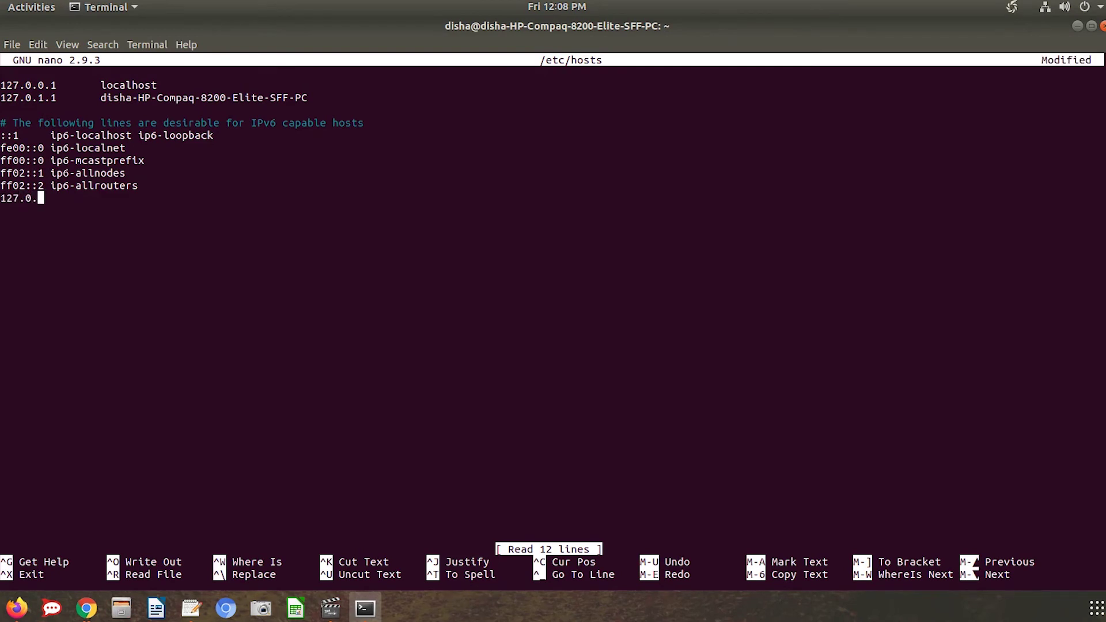
type("0.1 www.mile")
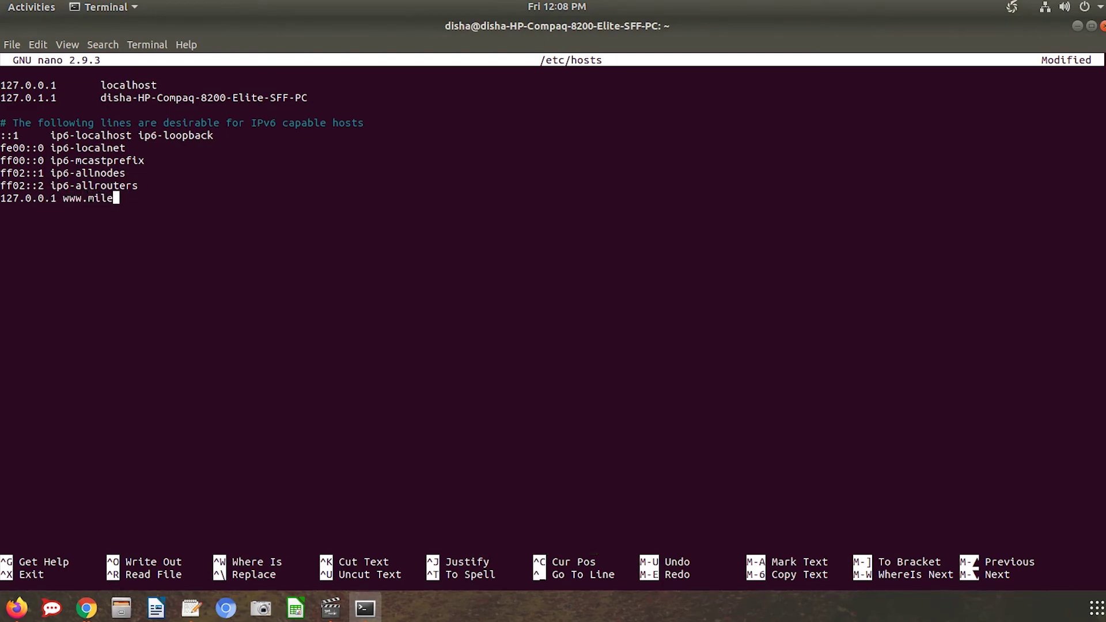
type("sweb.com")
key("ctrl+x")
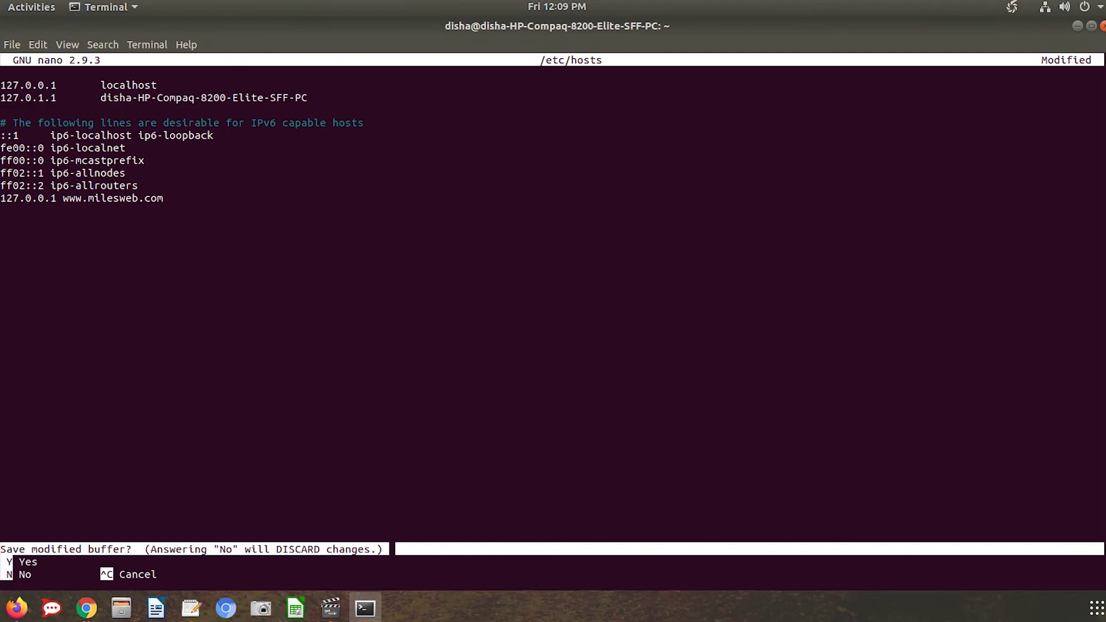
key("y")
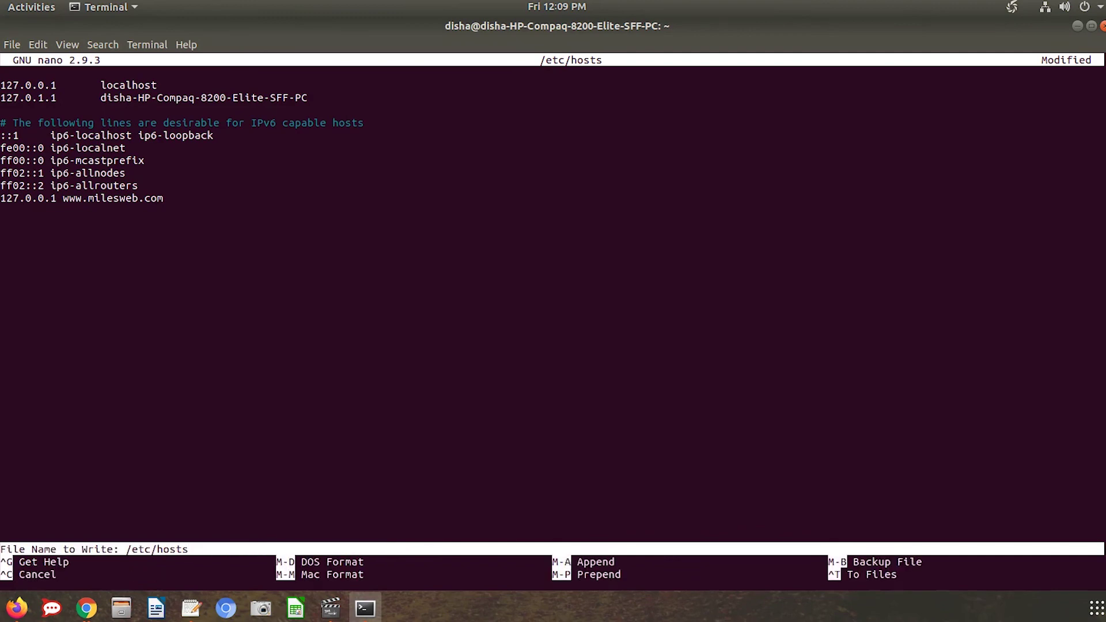
key("Return")
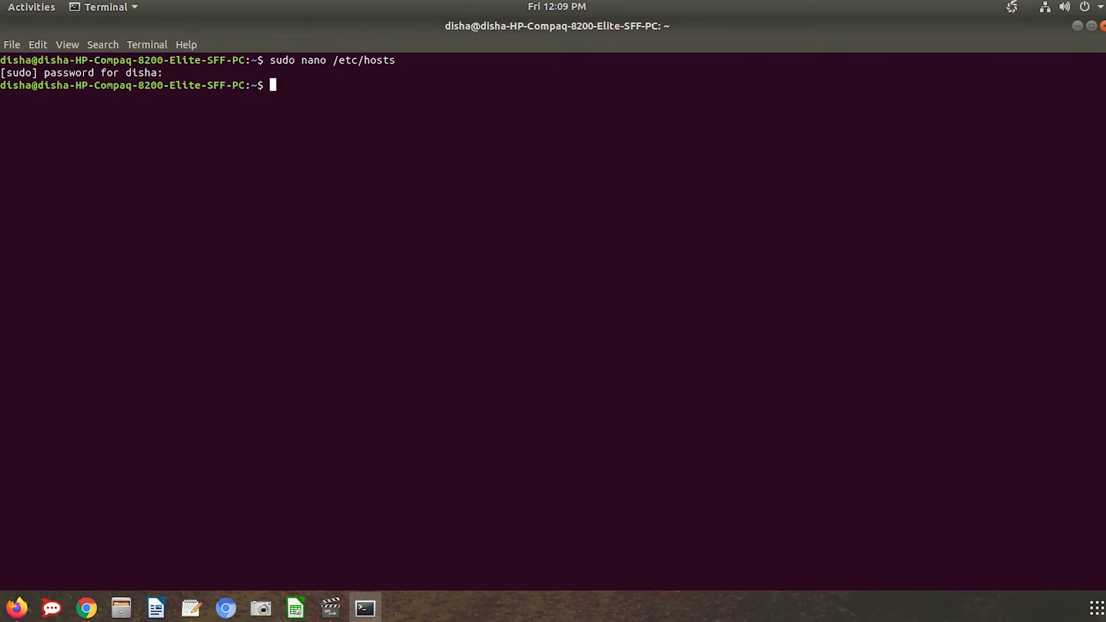
type("ping www.milesweb.com")
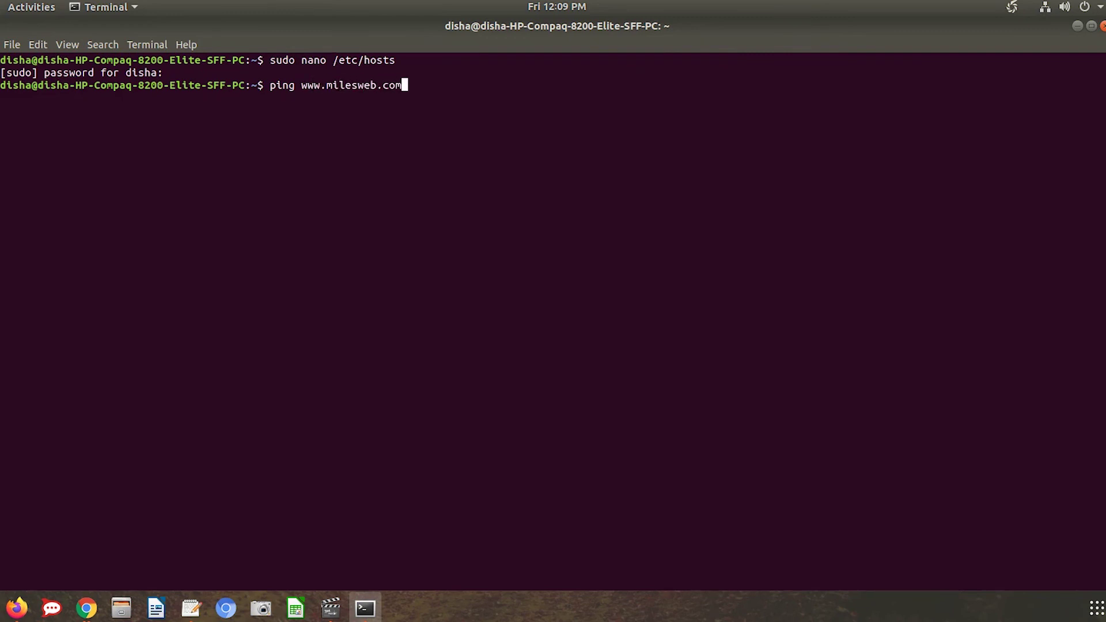
key("Return")
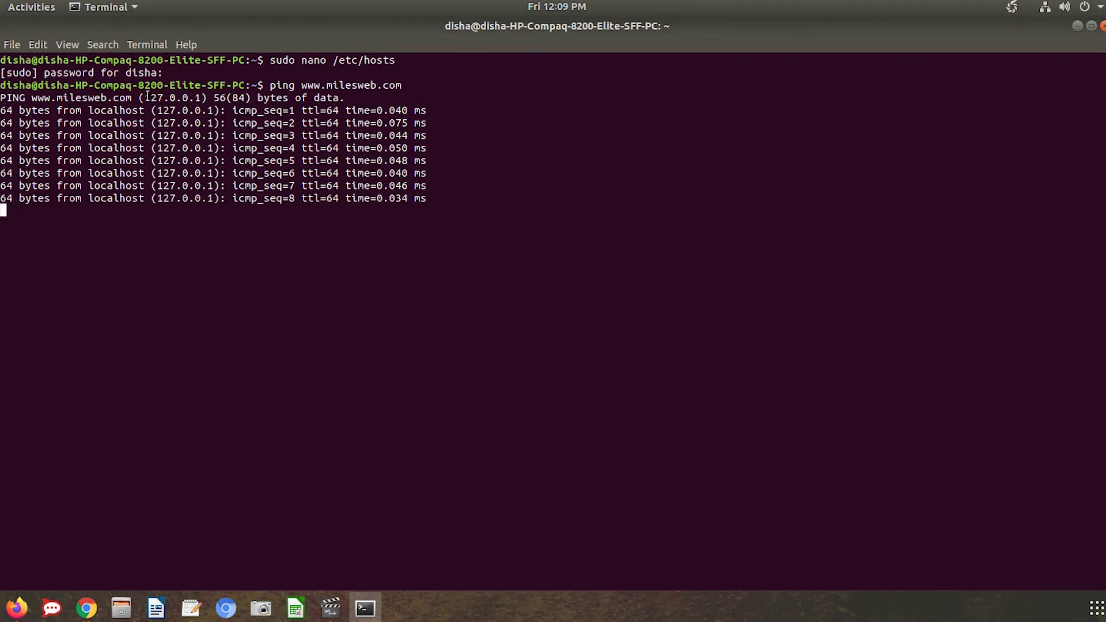
left_click_drag(147, 99, 203, 99)
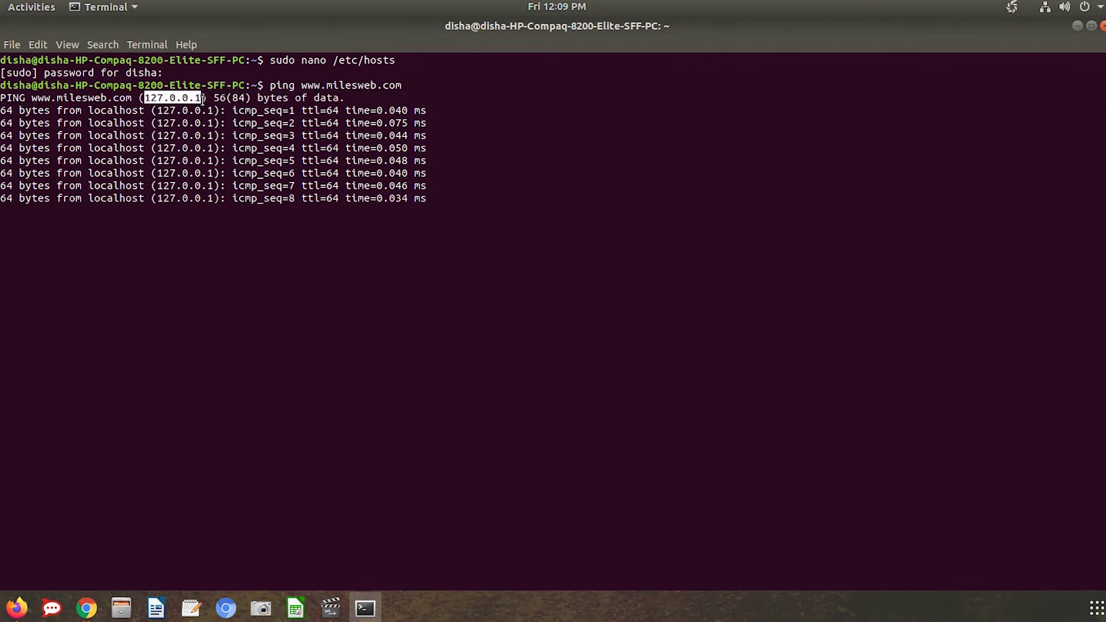